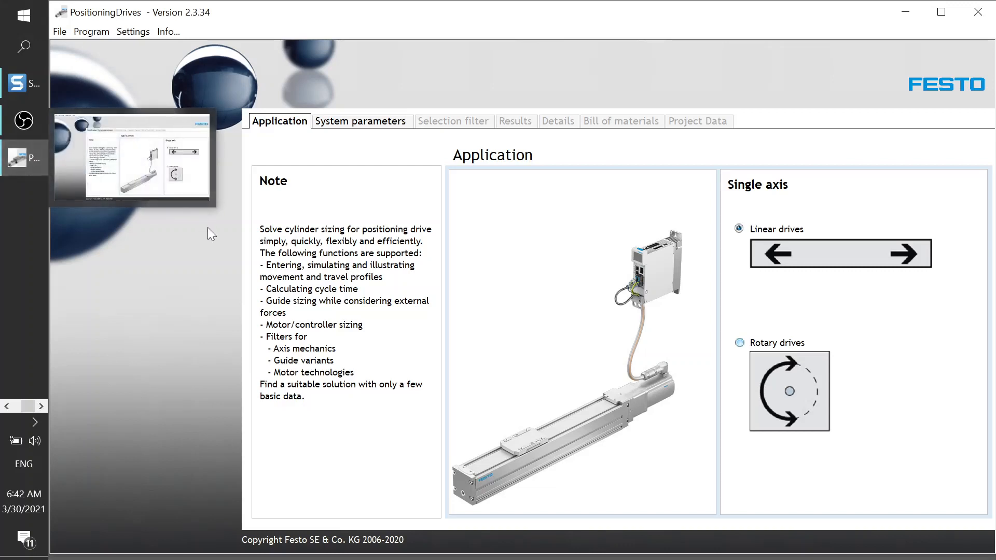
Switch to the browser and review the engineering tools offered on the Festo products page, including electric drives and compressed air preparation.
key(alt+Tab)
key(alt+Tab)
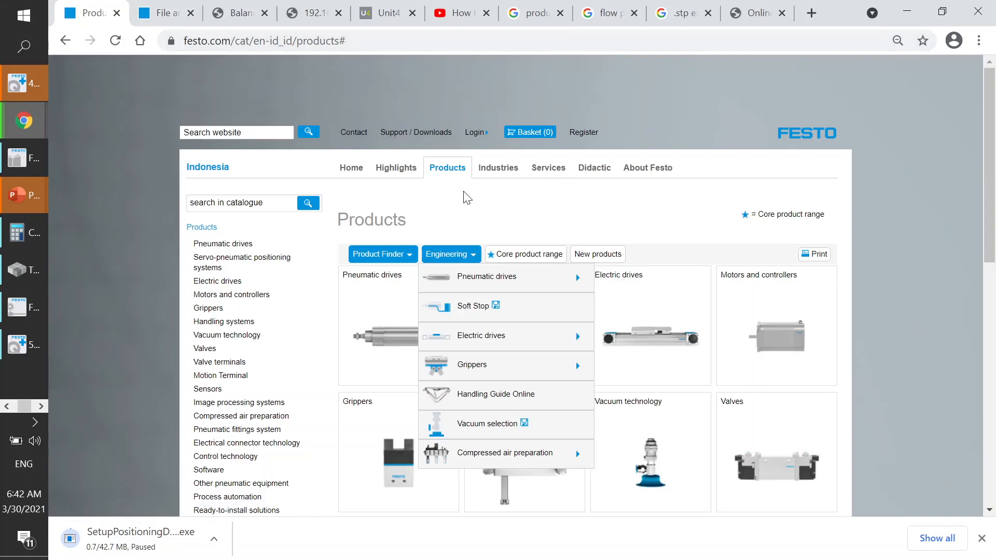
click(473, 257)
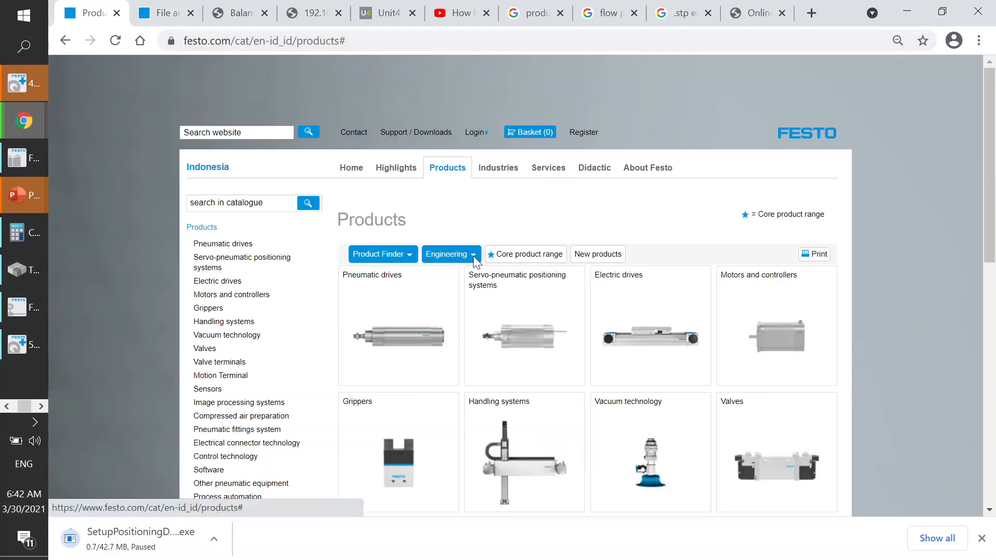
click(473, 257)
mouse_move(540, 340)
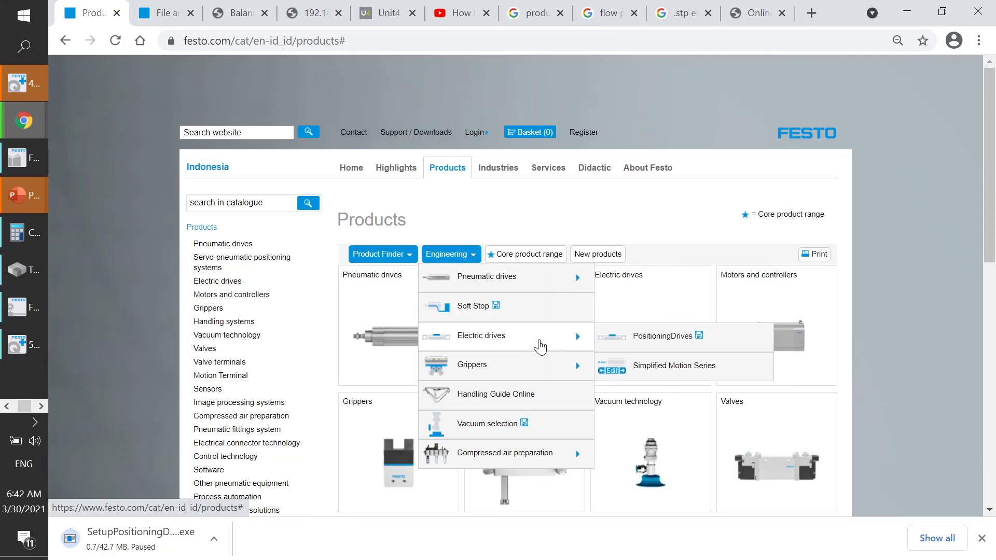
mouse_move(517, 369)
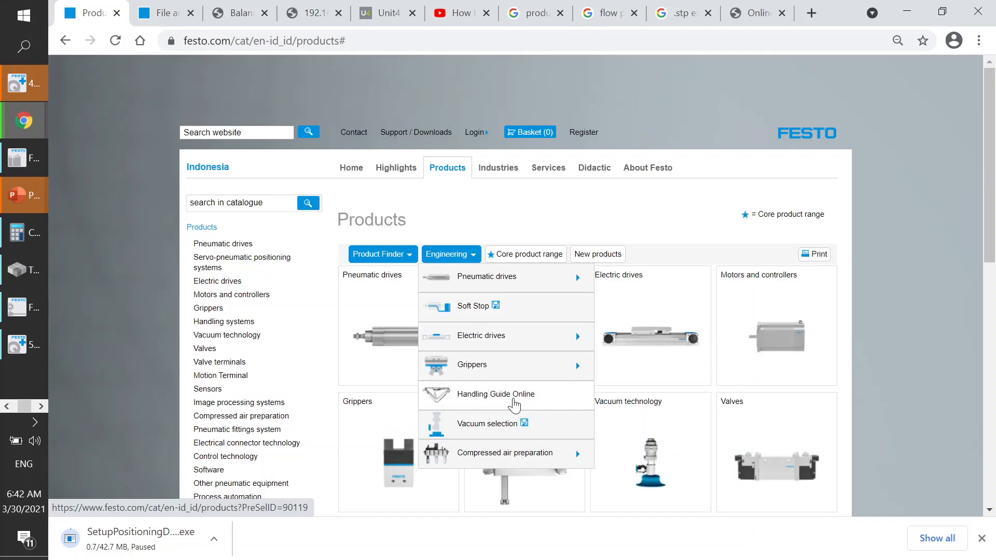
mouse_move(513, 454)
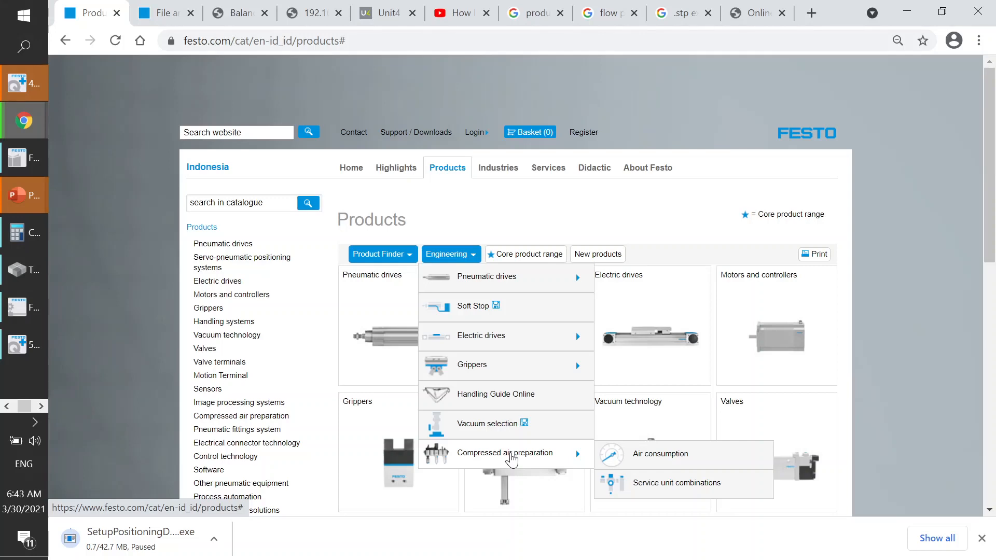
Return to PositioningDrives, choose linear drives as the application and set the mounting position to Vertical (+90° Start position = bottom).
key(alt+Tab)
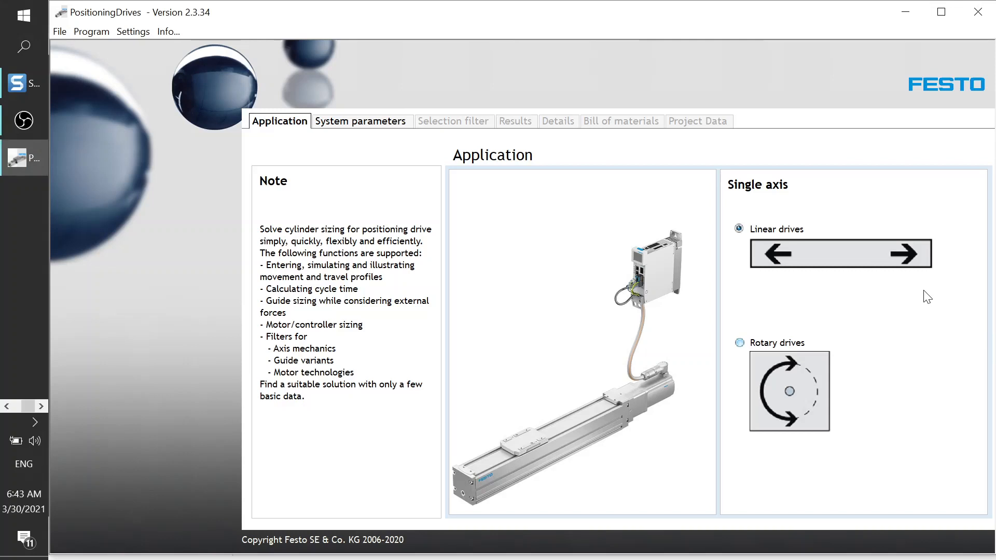
click(861, 264)
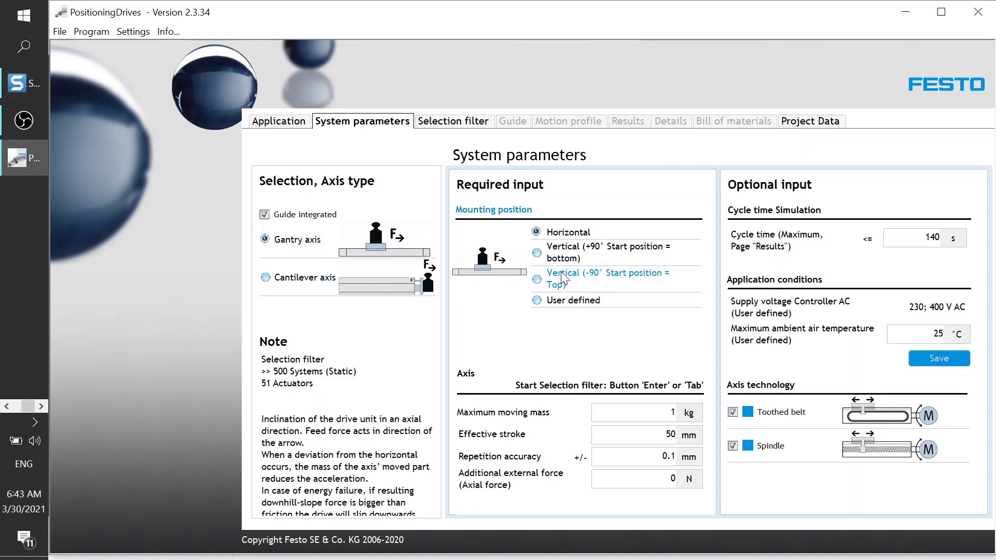
click(537, 252)
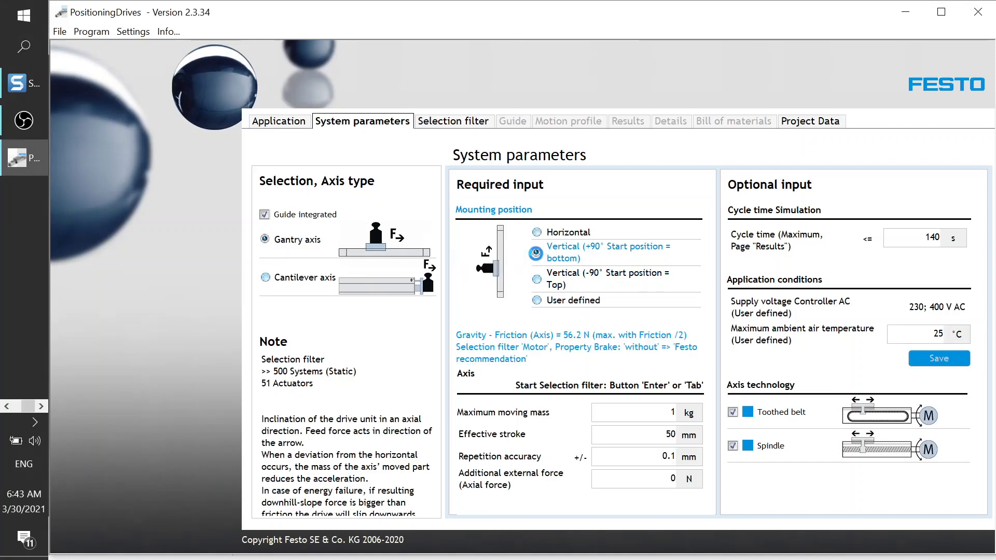
Set the maximum moving mass to 4 kg and the effective stroke to 500 mm.
click(664, 413)
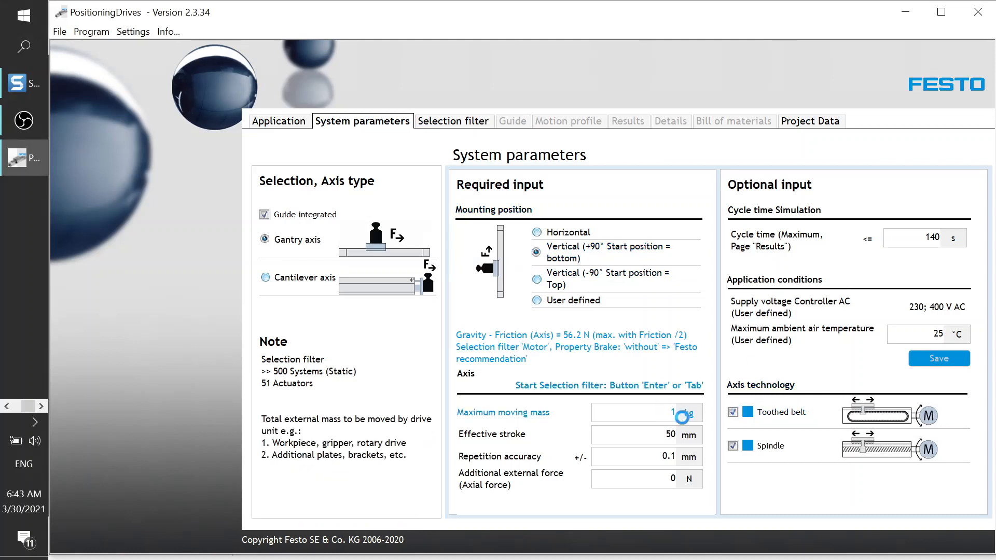
key(BackSpace)
text(4)
key(Tab)
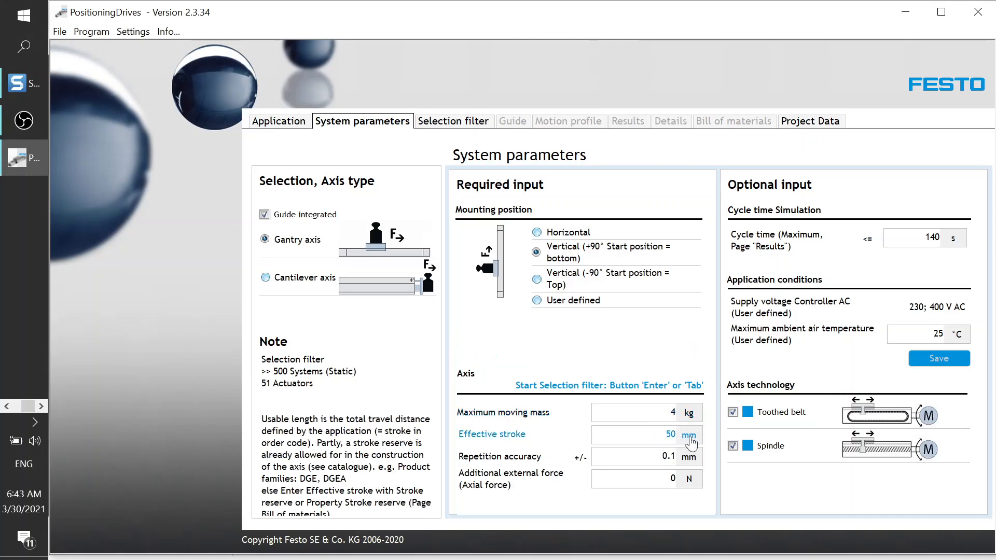
text(500)
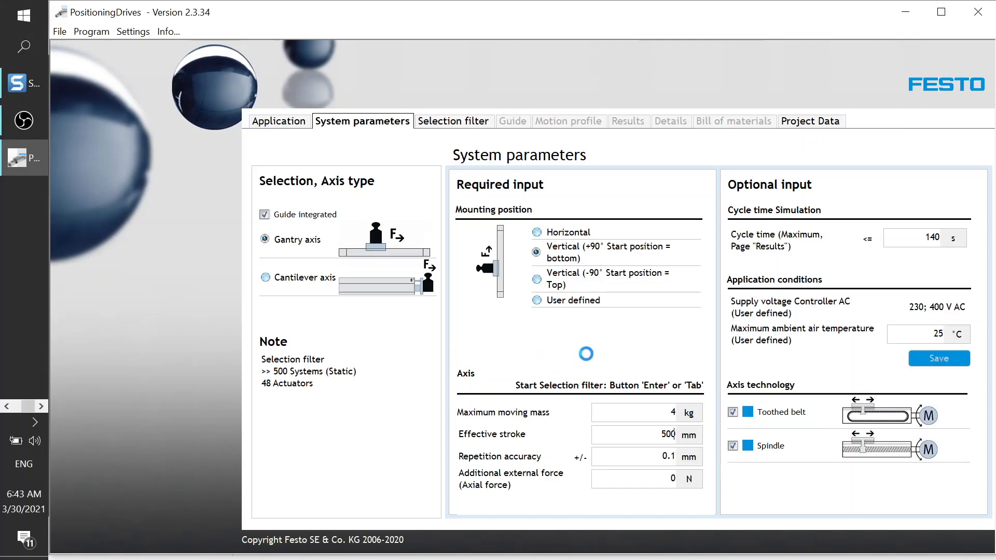
click(502, 229)
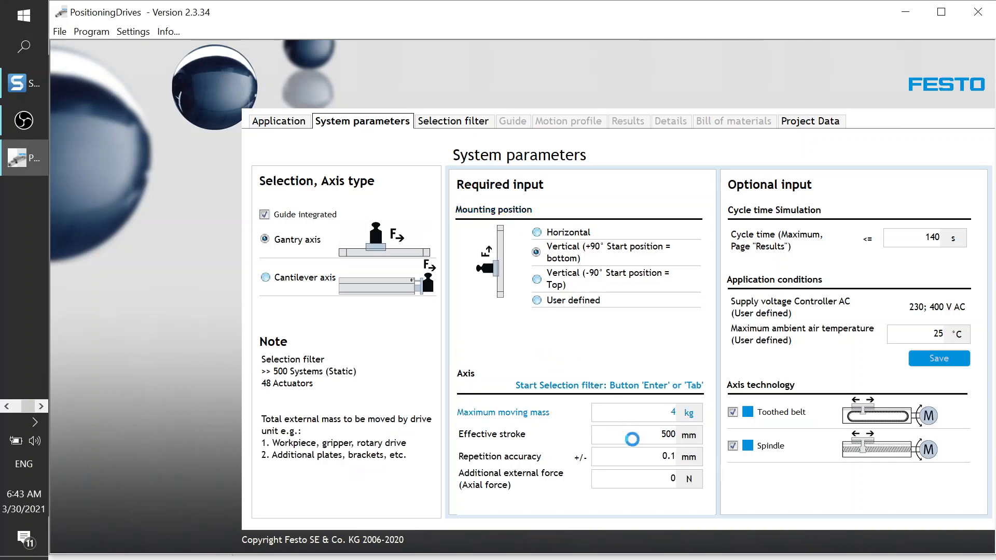
mouse_move(741, 236)
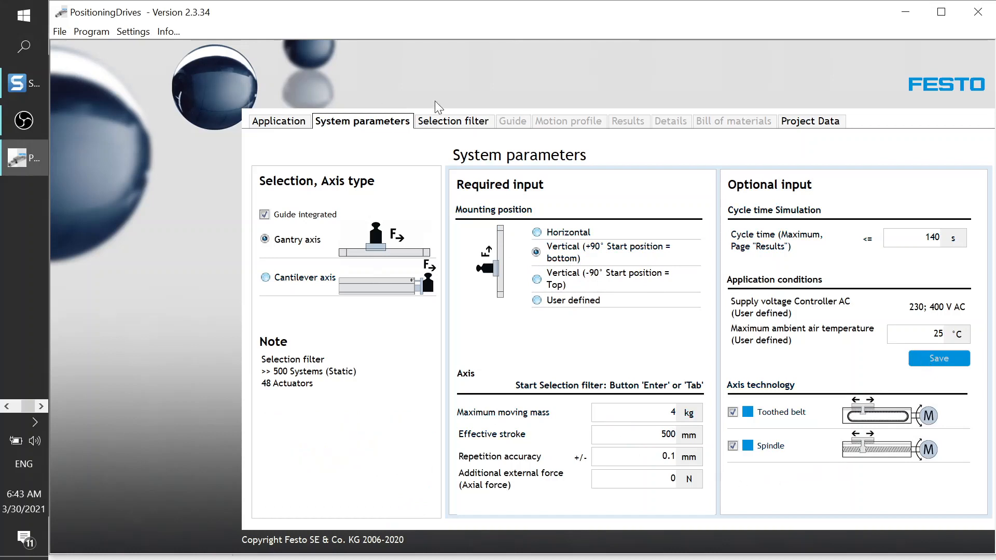
Review the axis product families in the selection filter and restrict the selection to ELGC only.
click(455, 126)
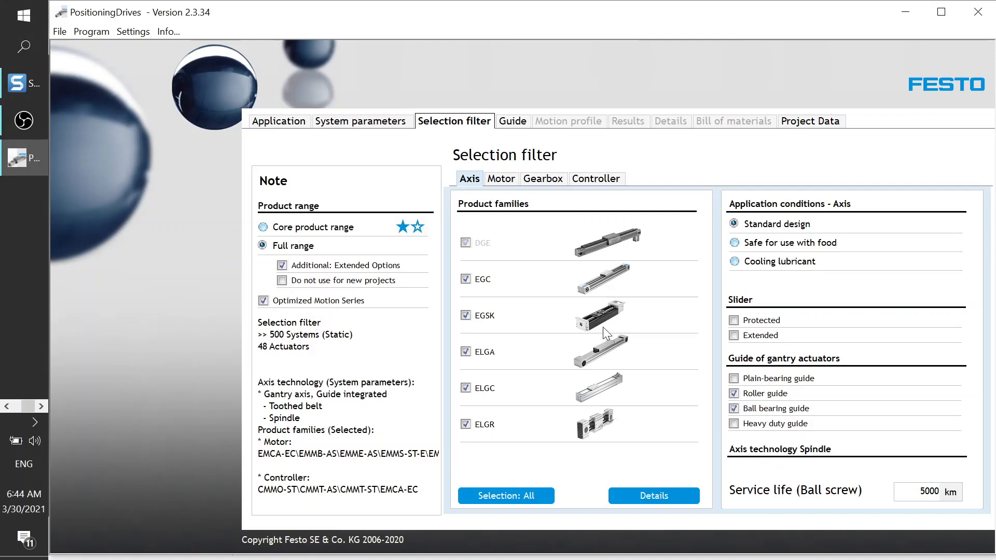
mouse_move(603, 326)
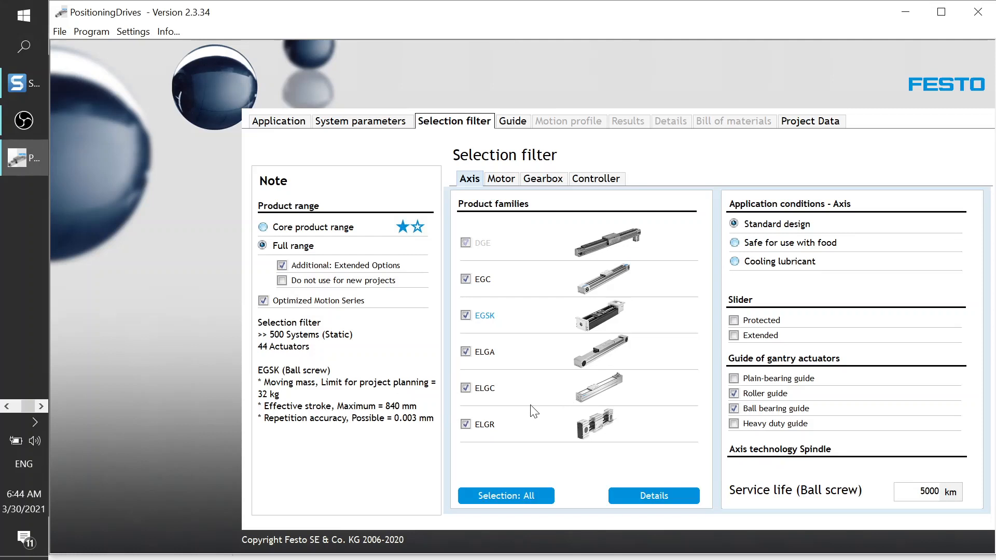
mouse_move(532, 406)
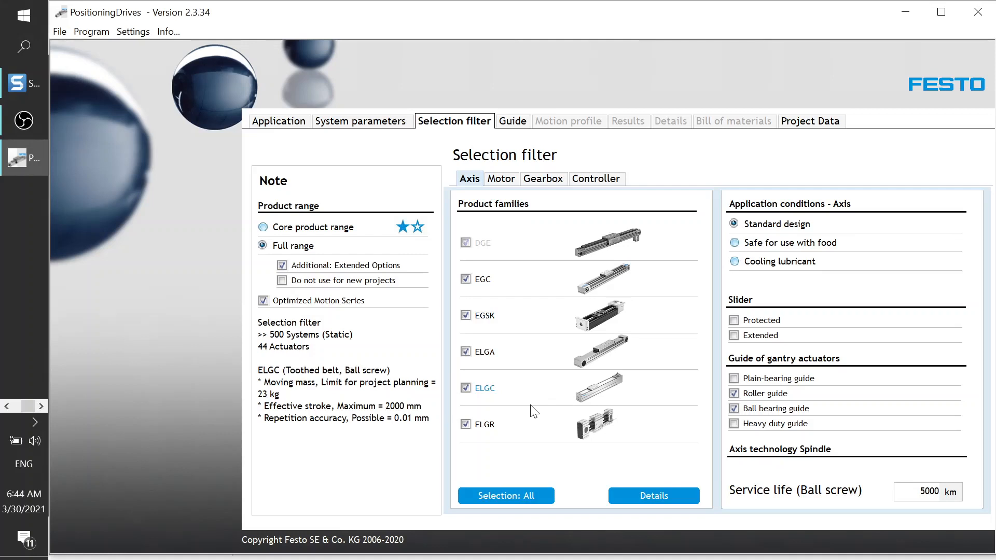
right_click(478, 390)
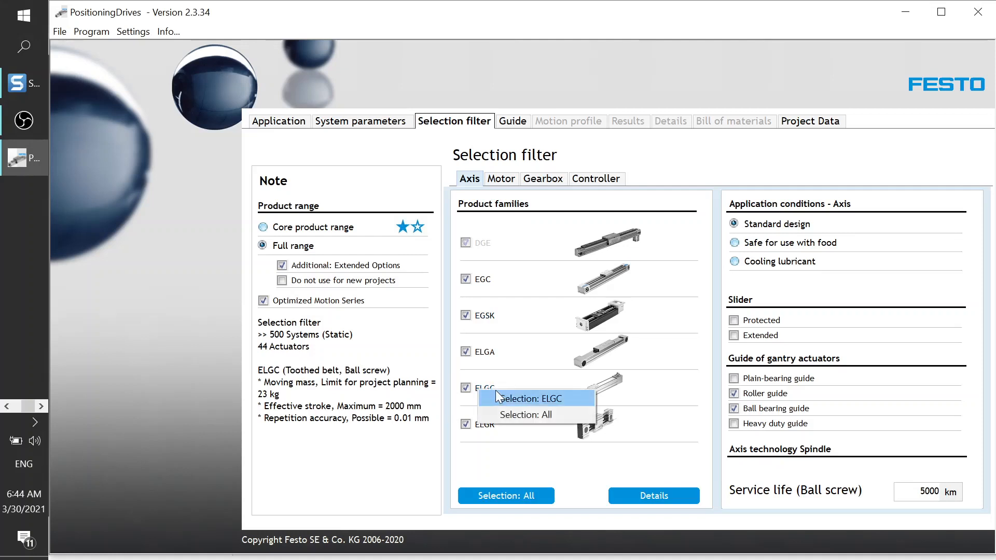
click(496, 391)
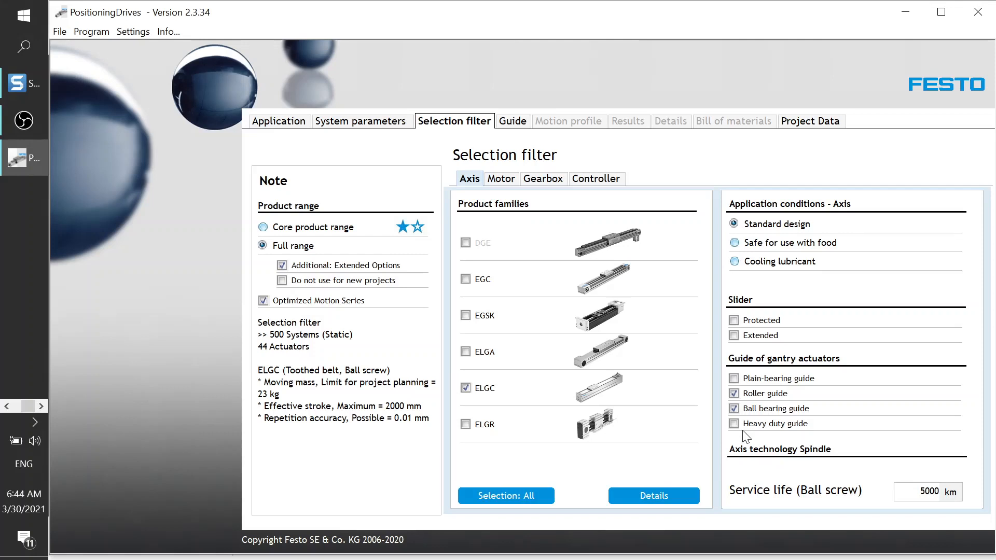
Restrict the motor selection filter to the EMMB-AS servo motor and show the gearbox options.
click(500, 182)
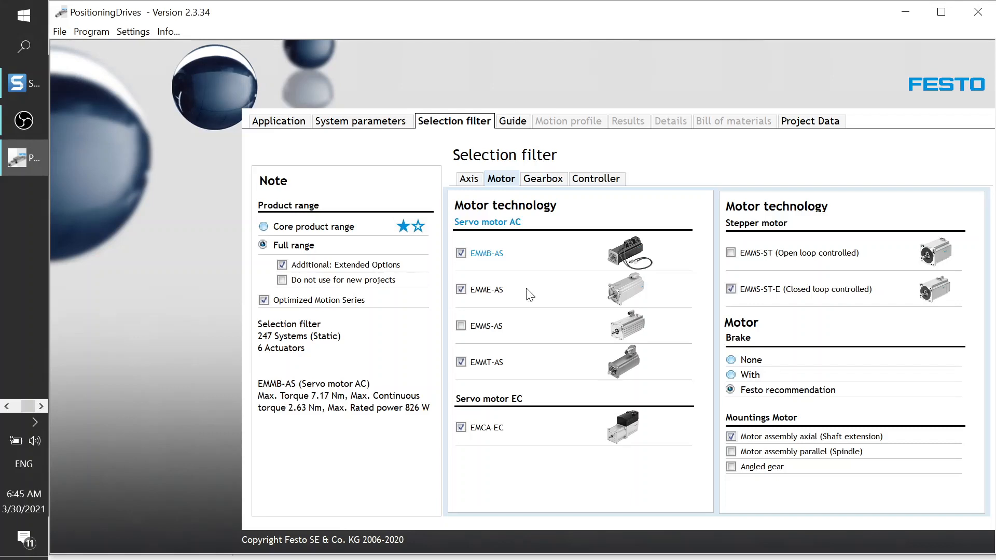
click(461, 290)
click(460, 429)
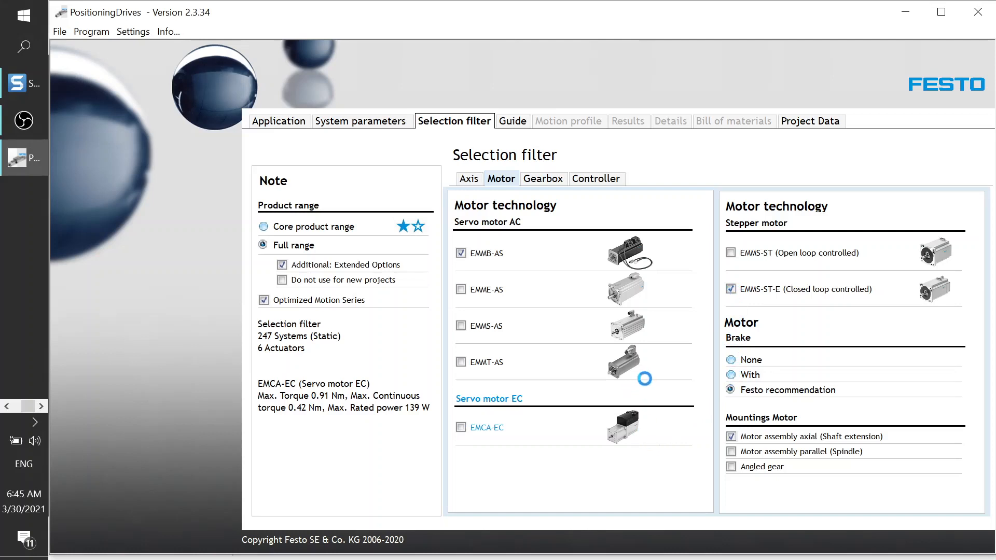
click(542, 182)
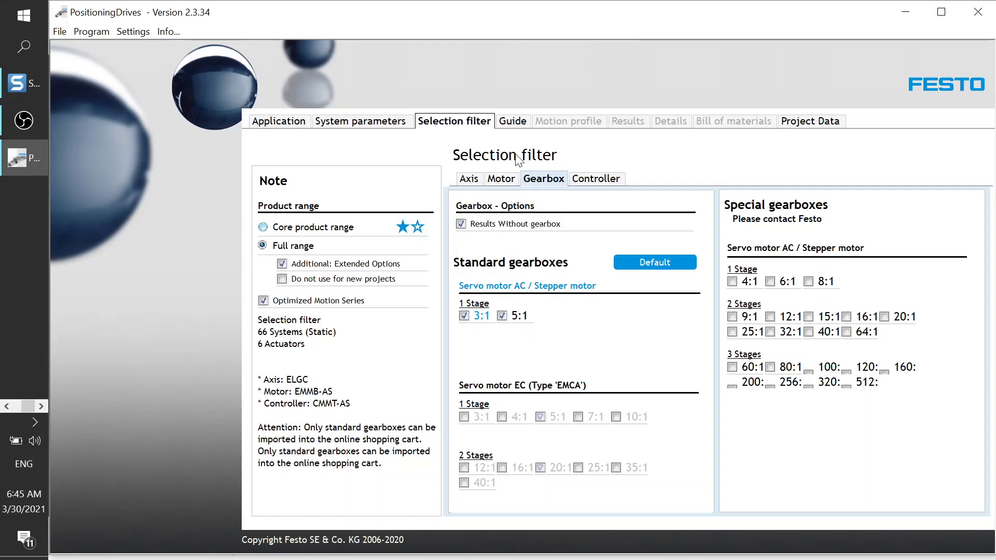
Restrict the controller filter to CMMT-AS, excluding CMMO-ST and CMMT-ST, and deselect the three-phase AC and 24 VDC supply voltages.
click(604, 183)
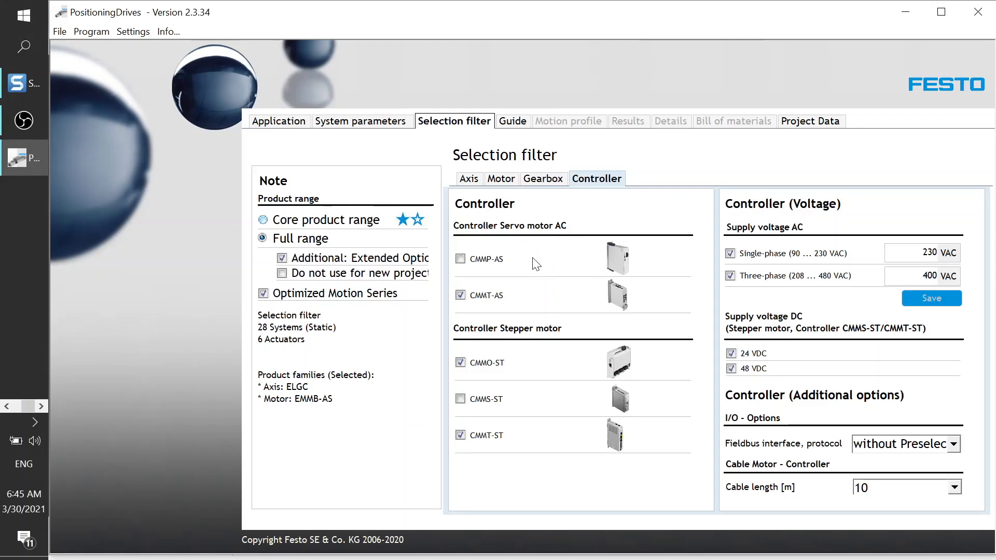
mouse_move(536, 264)
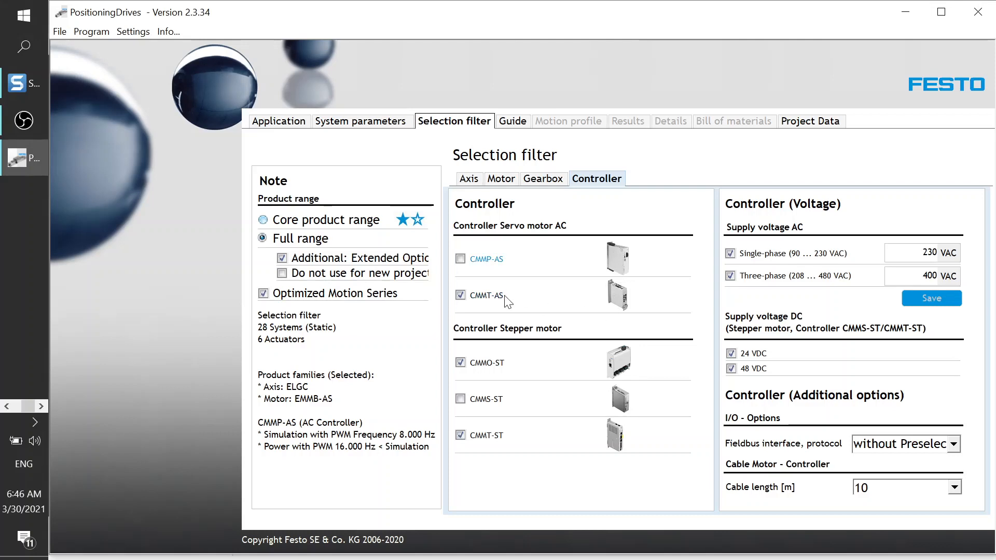
click(459, 362)
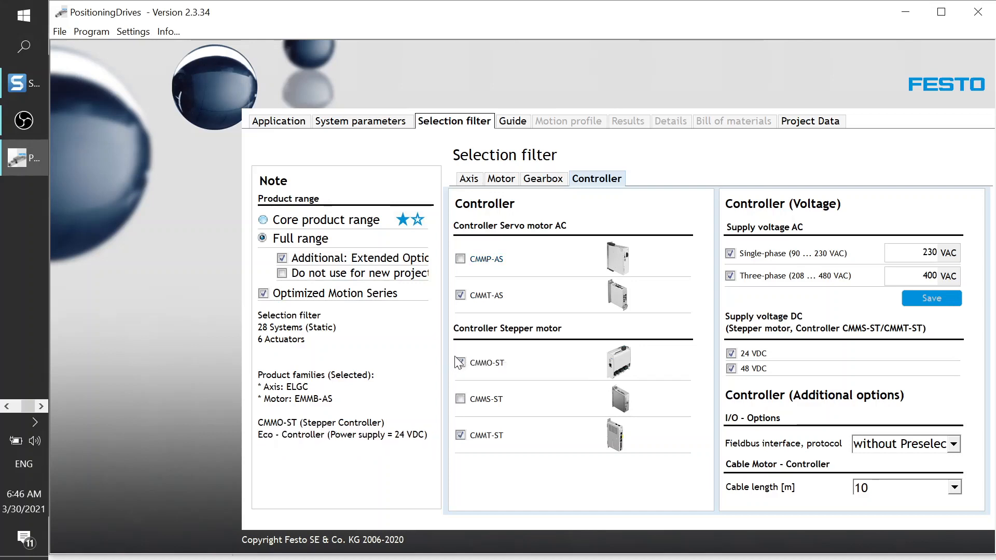
click(460, 362)
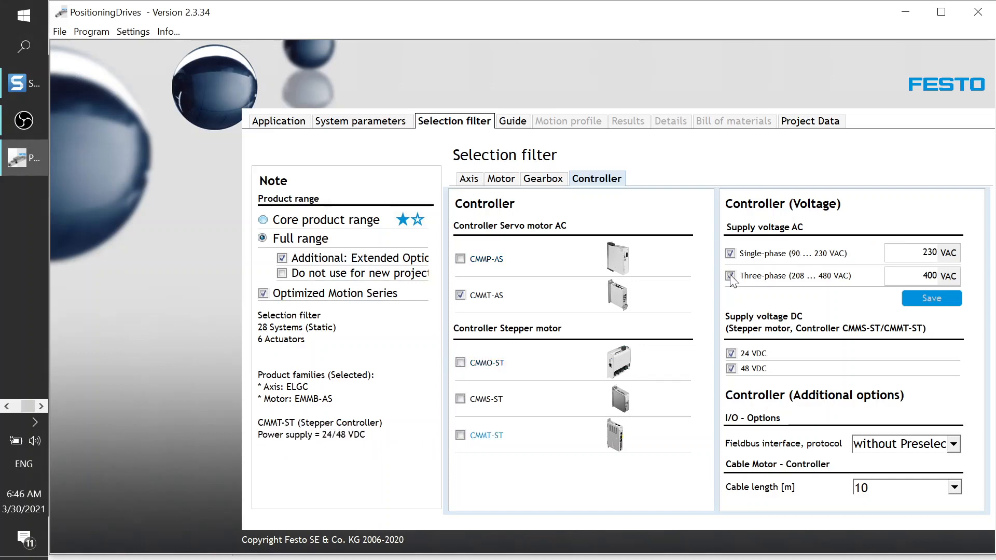
click(730, 276)
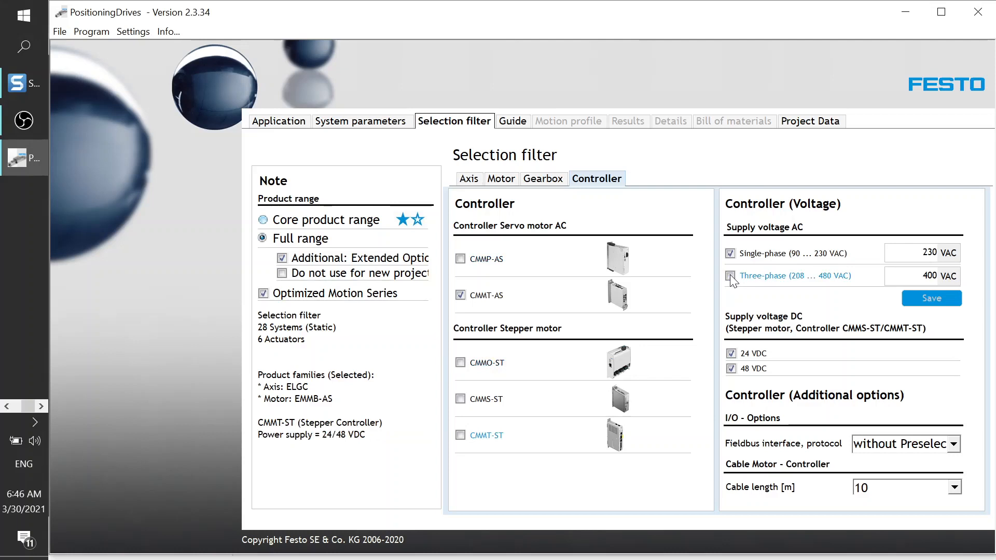
click(731, 354)
Set the guide's mass distances to -500 mm in X, 50 mm in Y and 50 mm in Z.
click(511, 129)
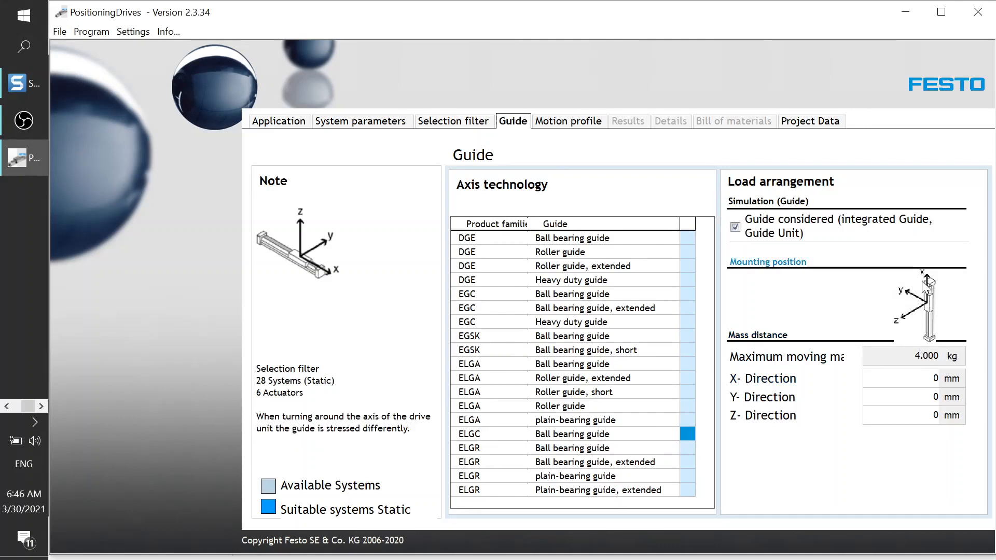
text(-)
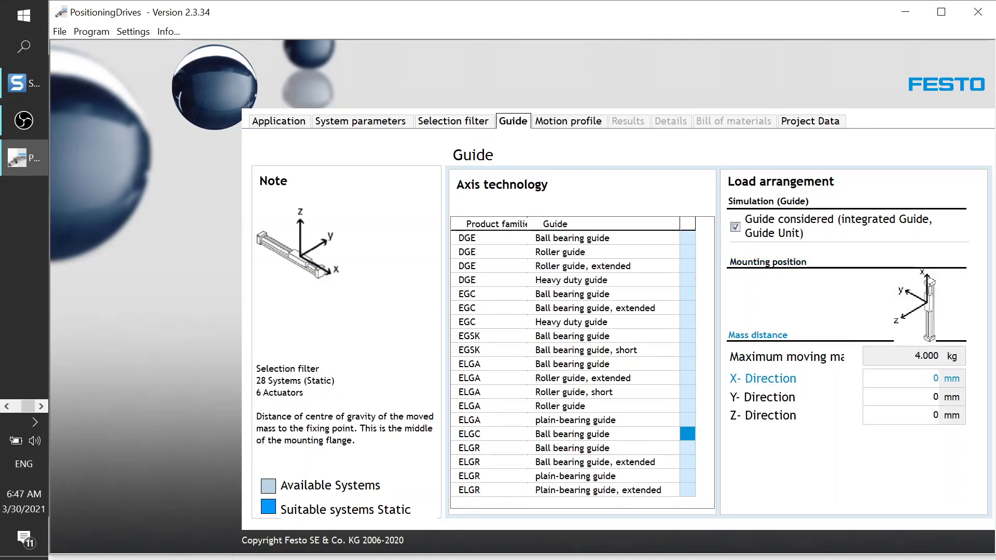
text(500)
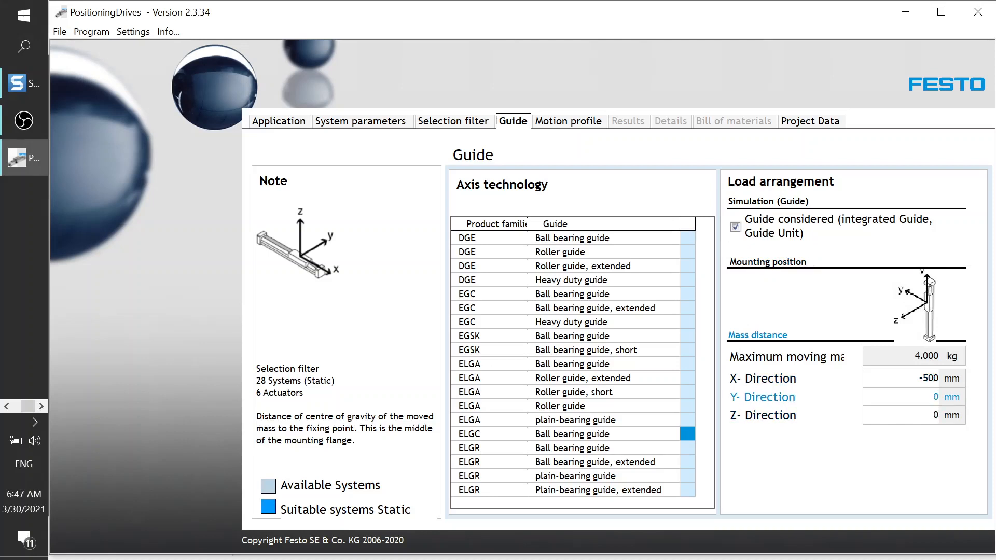
click(936, 397)
text(5)
click(929, 422)
text(5)
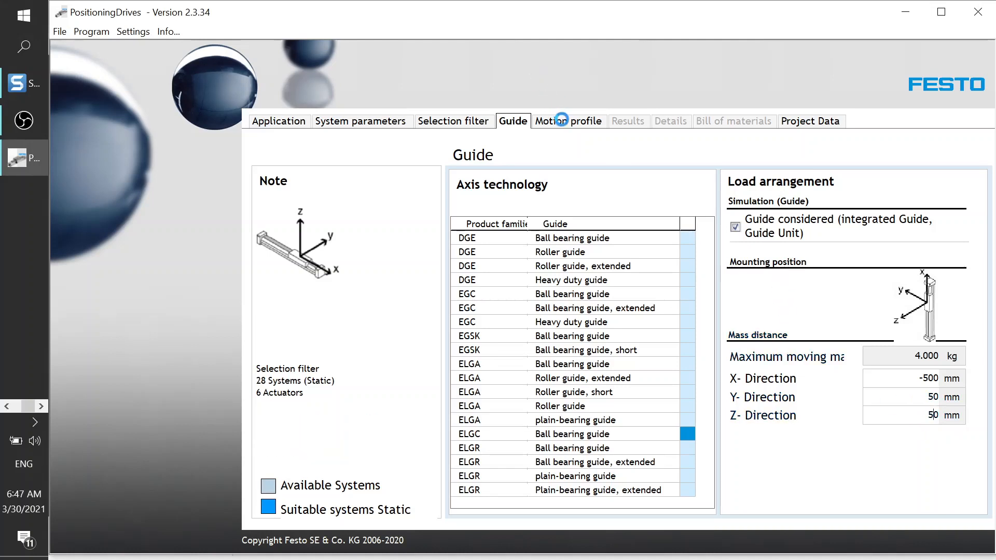
Delete the second line of the motion profile, leaving only the 500 mm stroke line.
click(563, 127)
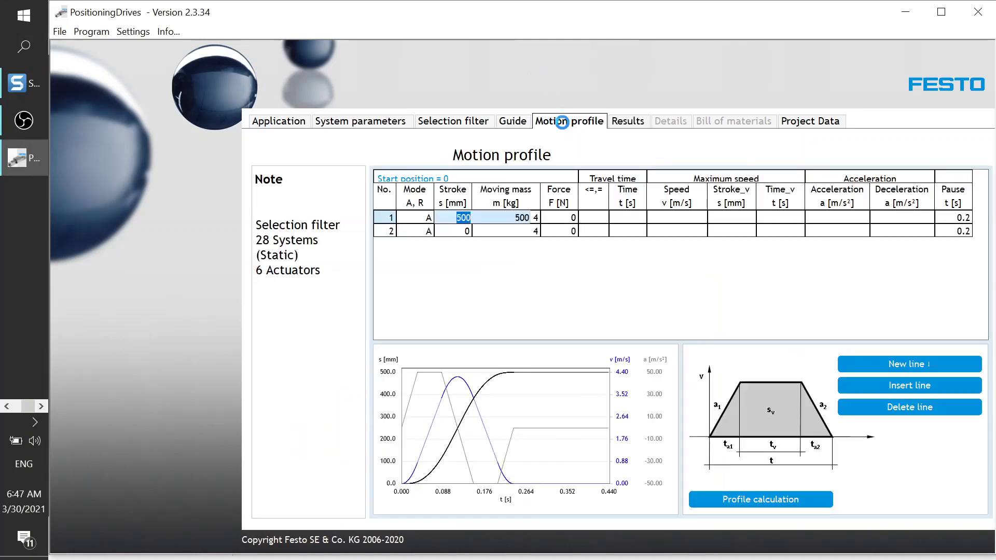
click(628, 231)
click(872, 409)
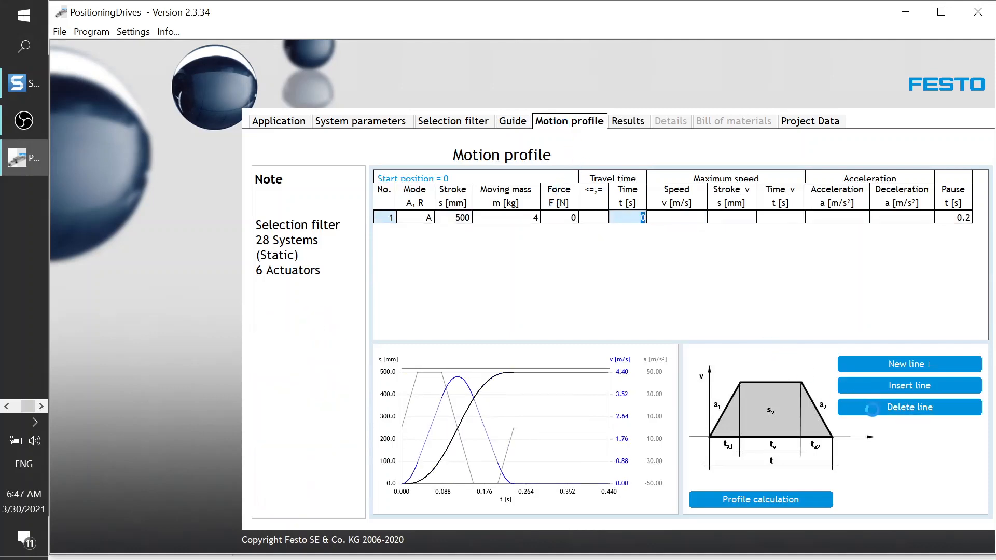
Calculate the motion profile from travel time, stroke and speed, using 0.8 m/s maximum speed and 0.8 s travel time, and apply it.
click(799, 501)
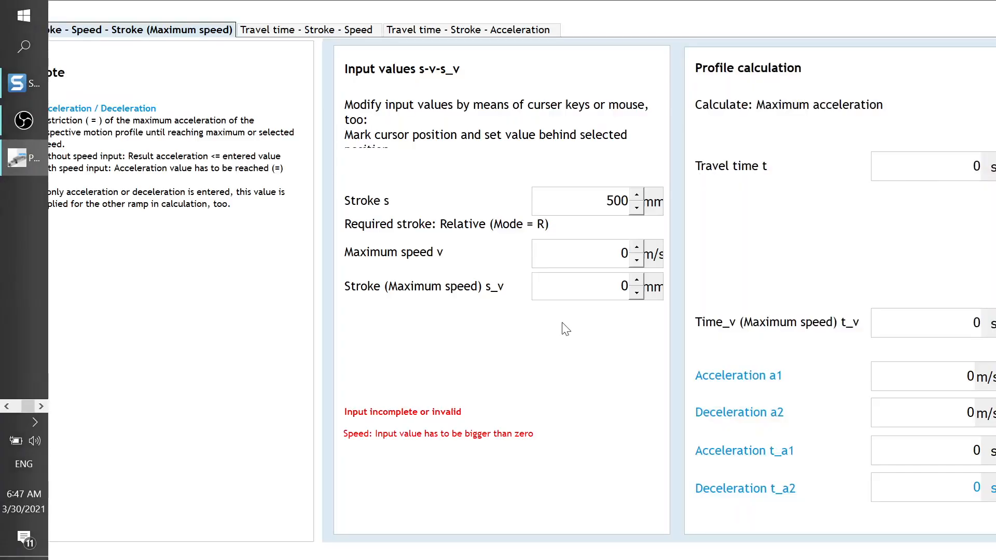
click(319, 29)
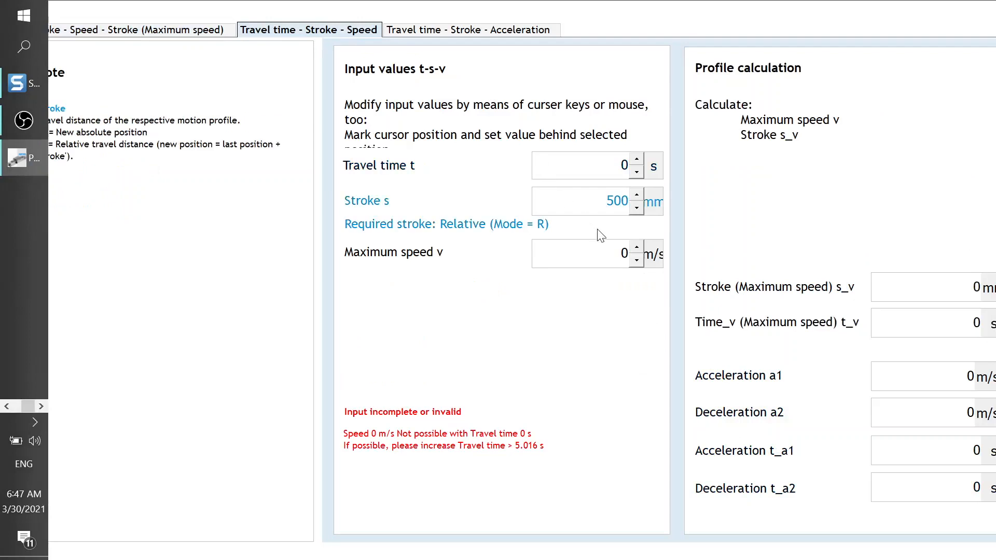
click(627, 253)
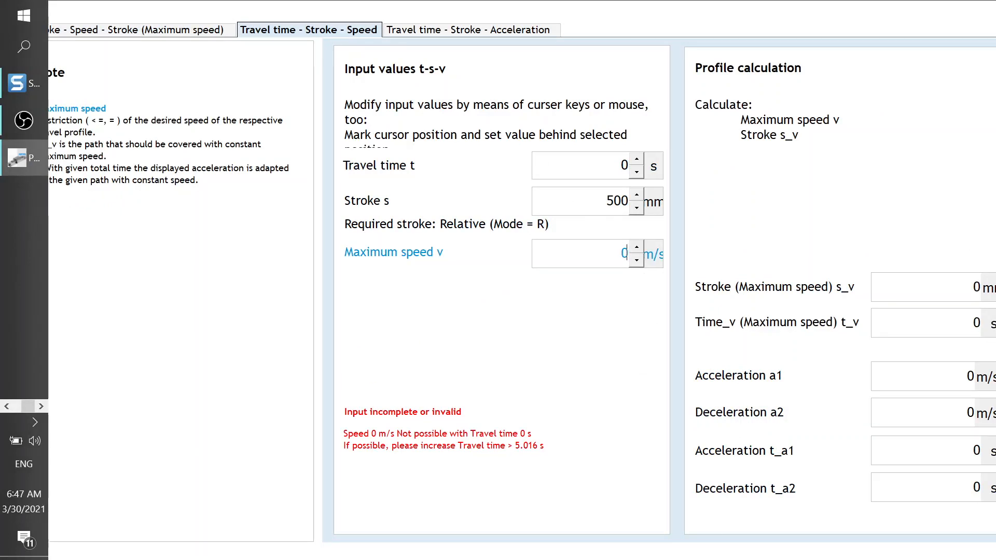
text(.8)
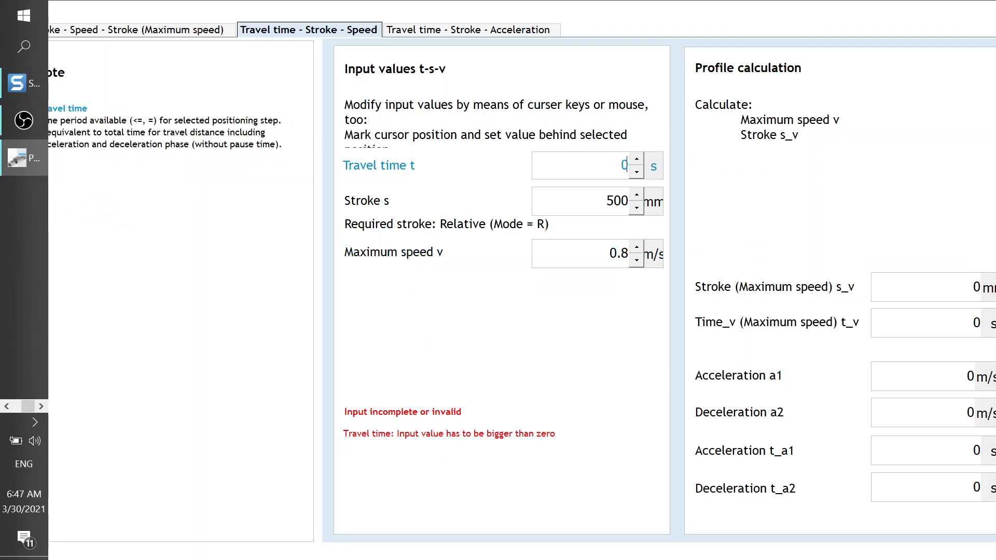
text(.8)
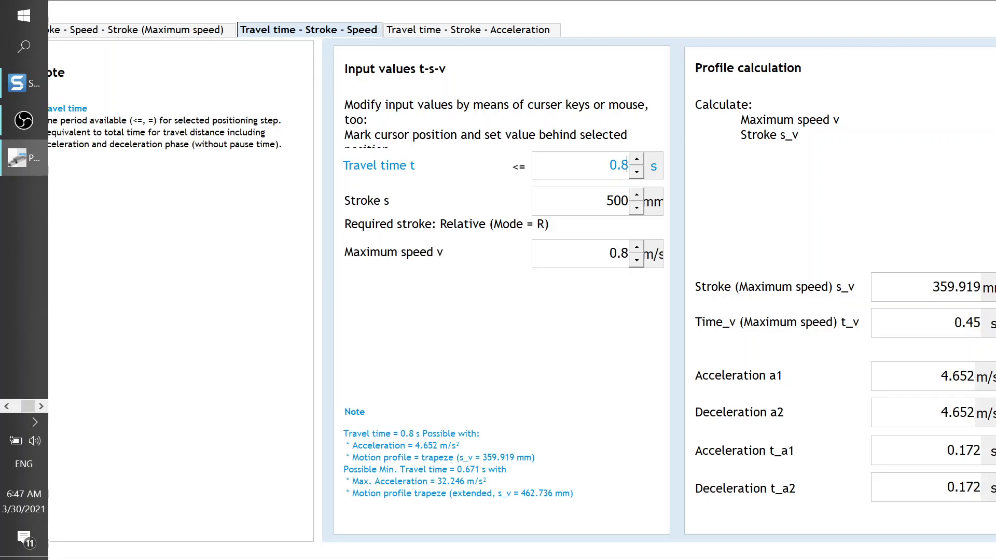
click(625, 165)
key(Return)
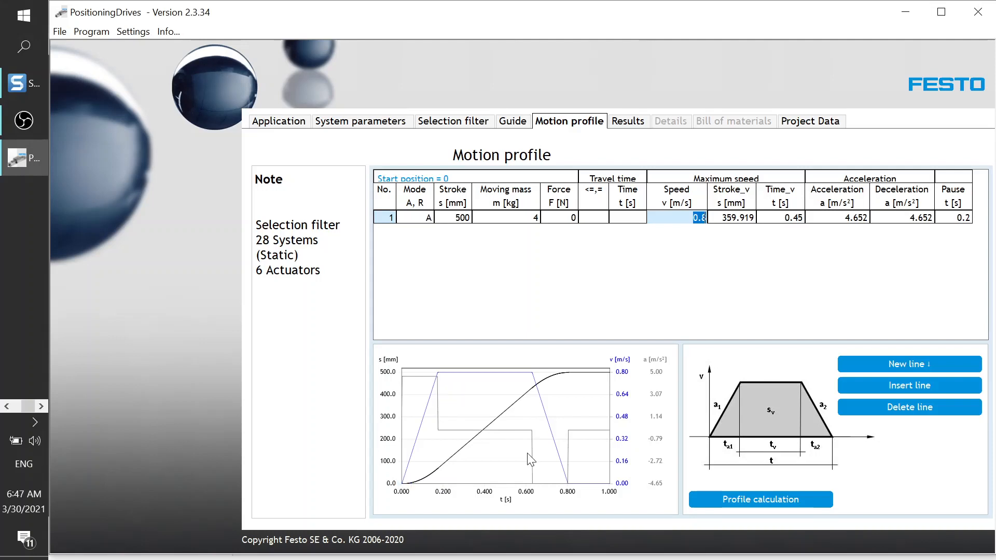
Calculate the matching drive systems and review the axis, guide, motor and controller workloads across the result list.
click(622, 121)
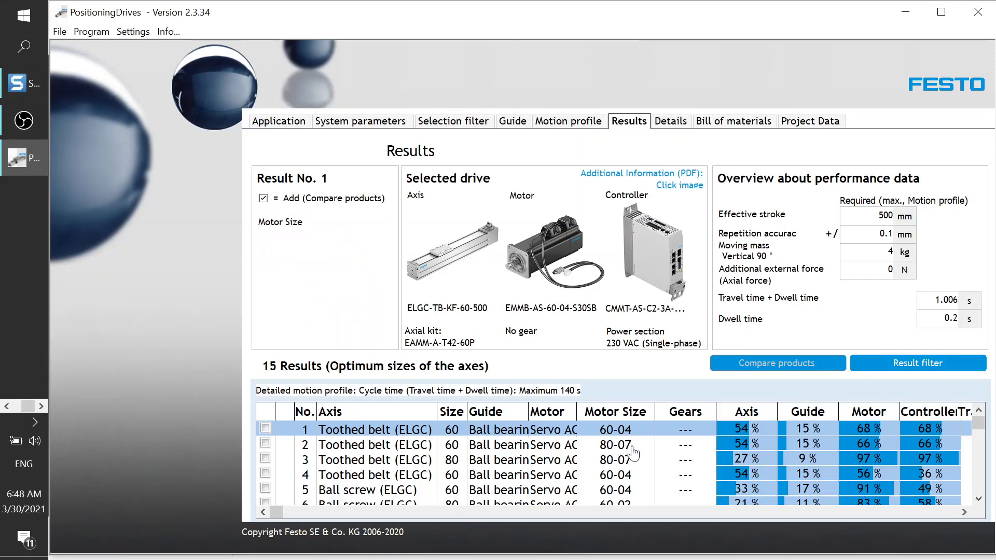
click(981, 500)
click(979, 499)
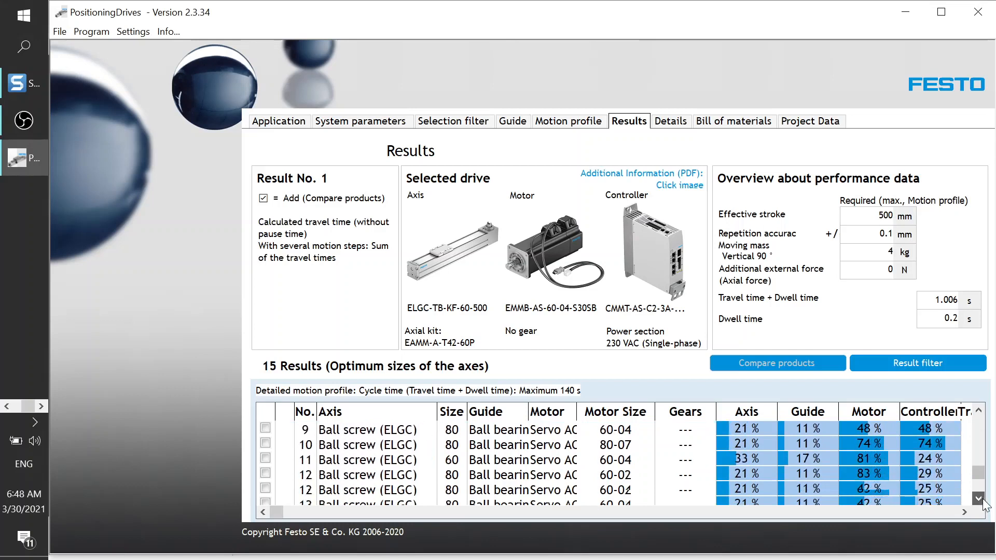
click(979, 499)
drag(979, 487, 975, 425)
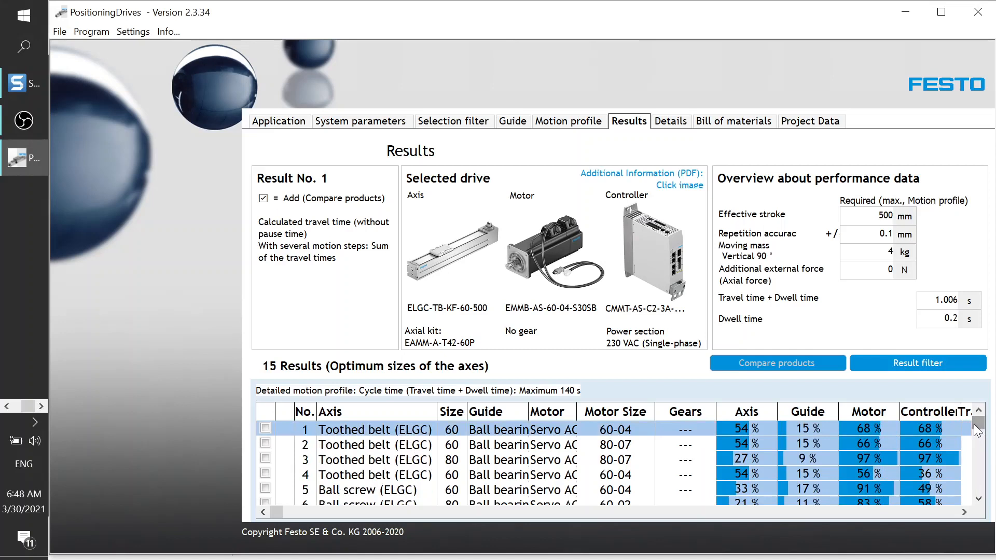
mouse_move(978, 431)
mouse_down()
mouse_move(984, 487)
mouse_move(986, 429)
mouse_up()
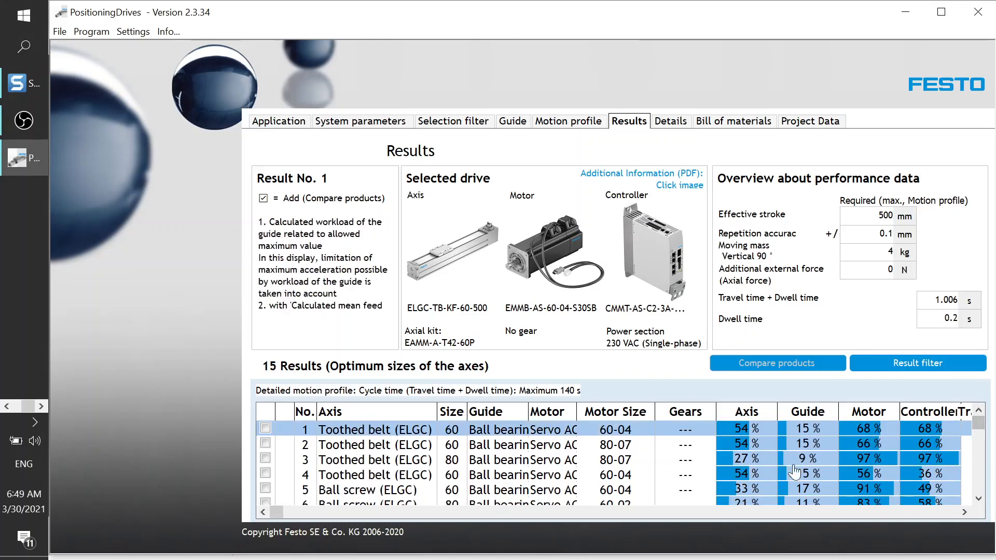
click(979, 500)
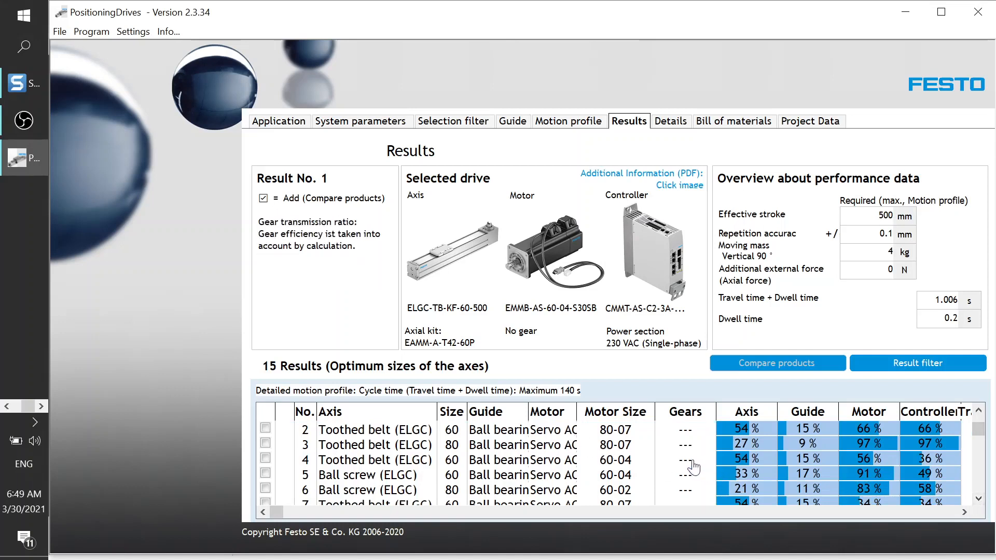
Select result 4, the size 60 toothed belt axis with the 60-04 motor, and examine its result diagrams, dynamic data and moment of inertia ratio.
click(501, 460)
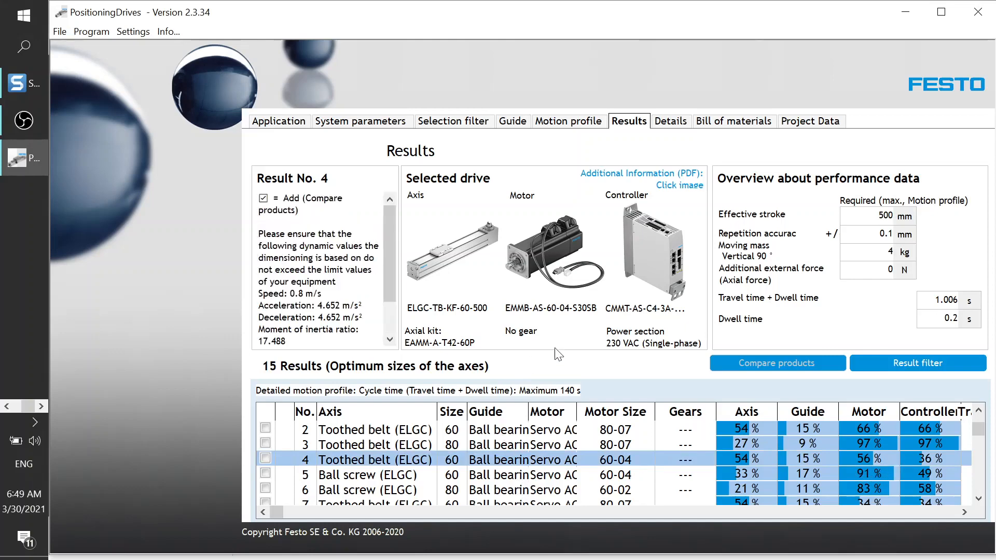
click(670, 127)
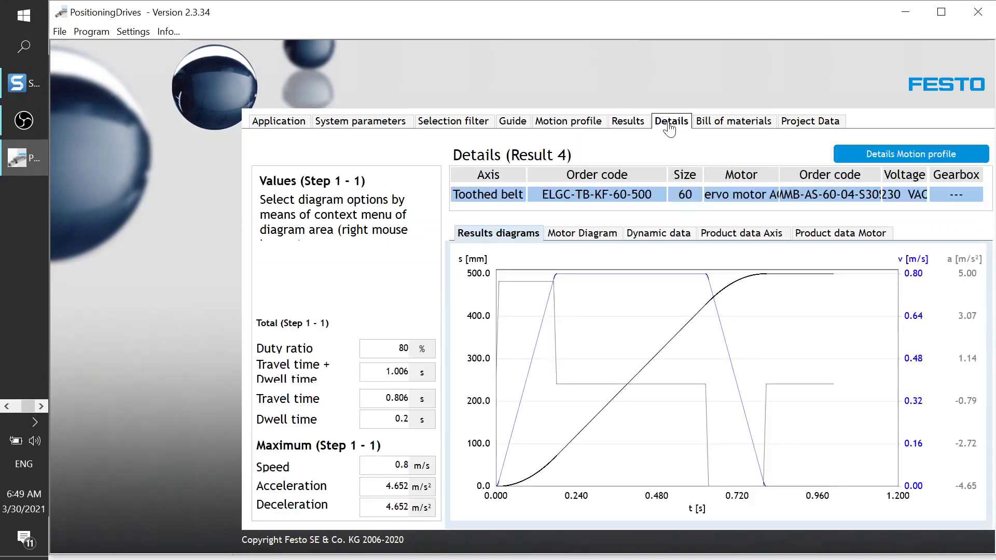
mouse_move(562, 356)
click(646, 237)
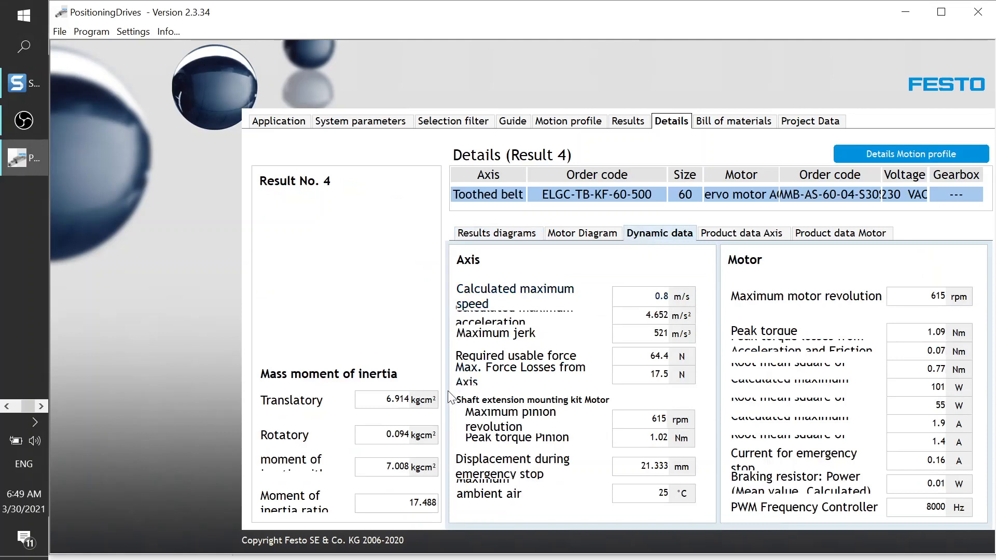
mouse_move(414, 498)
Select result 2, the size 60 toothed belt axis with the 80-07 motor, and check its dynamic data and axis and motor product data.
click(628, 121)
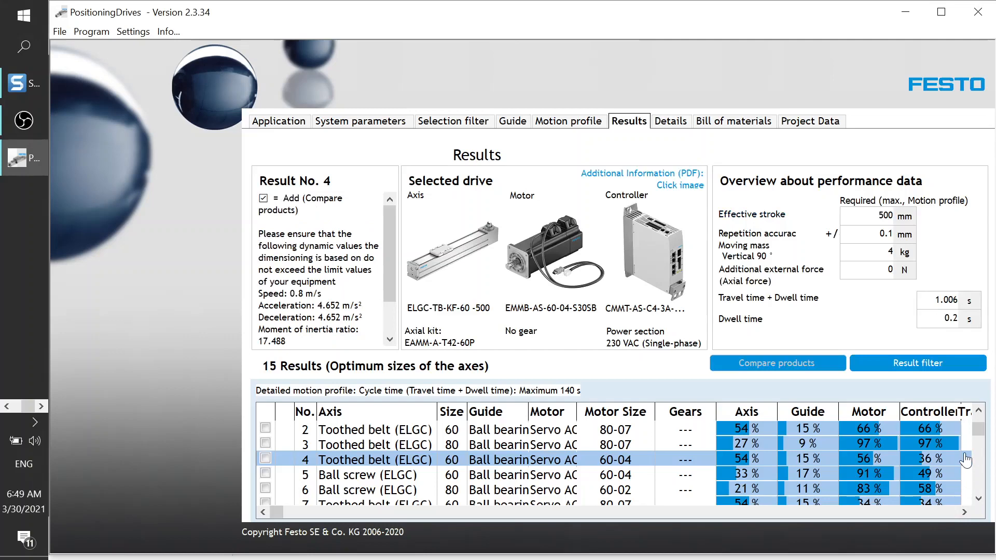
click(544, 434)
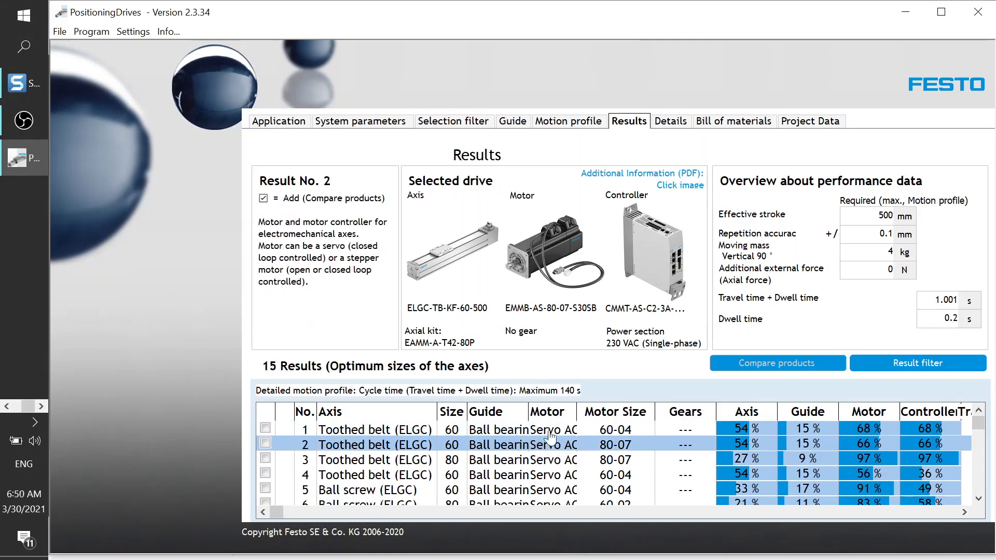
click(670, 124)
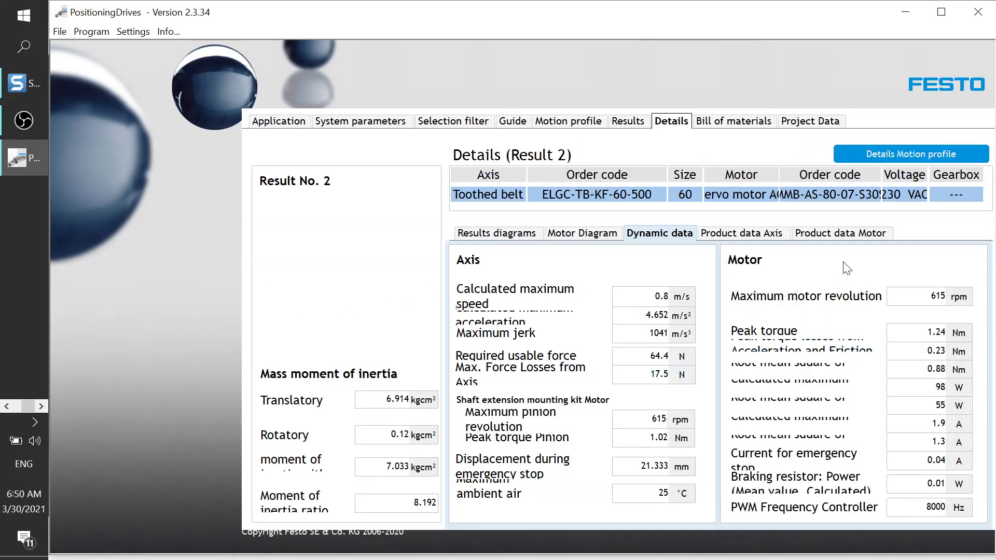
click(741, 238)
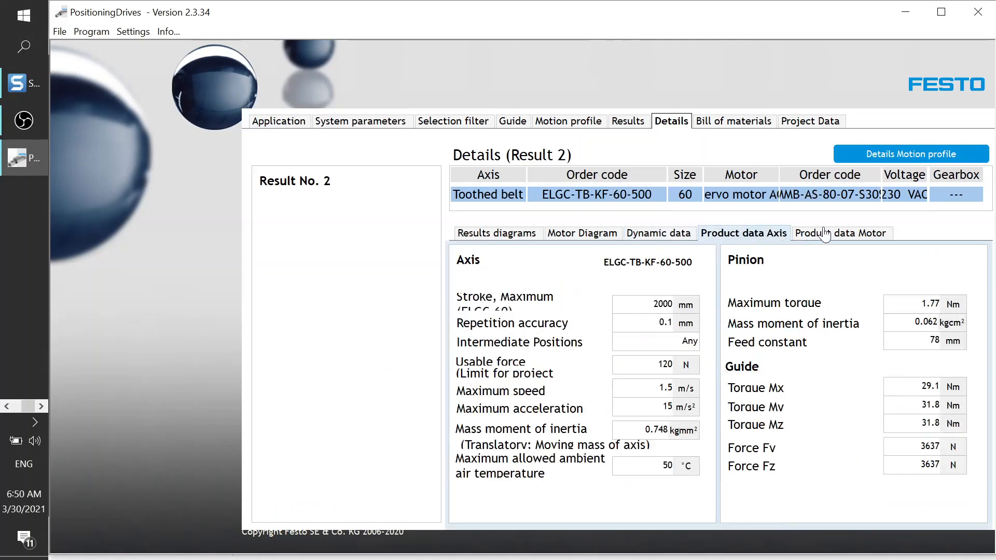
click(825, 234)
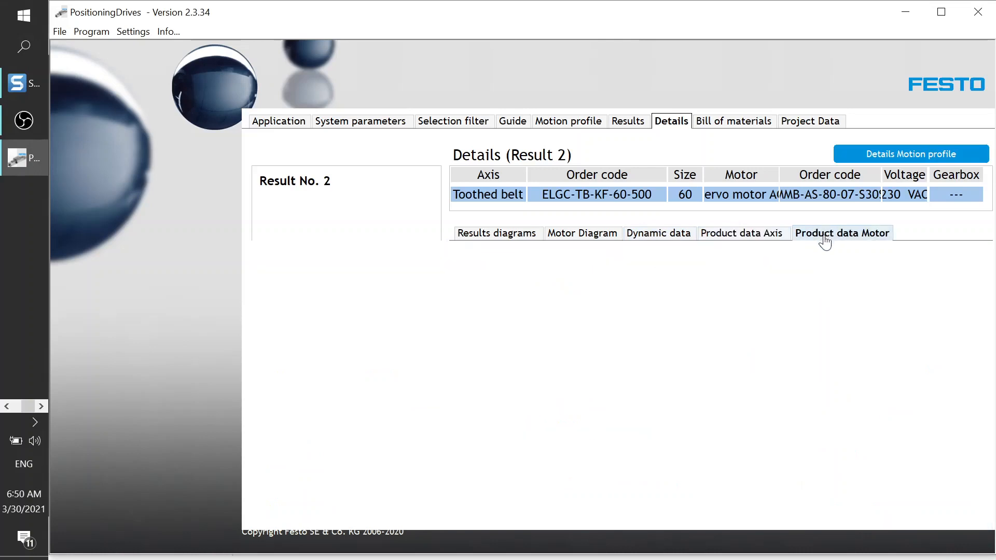
Choose the CMMT-AS-C2-3A-EC-S1 variant for the controller in the bill of materials.
click(733, 122)
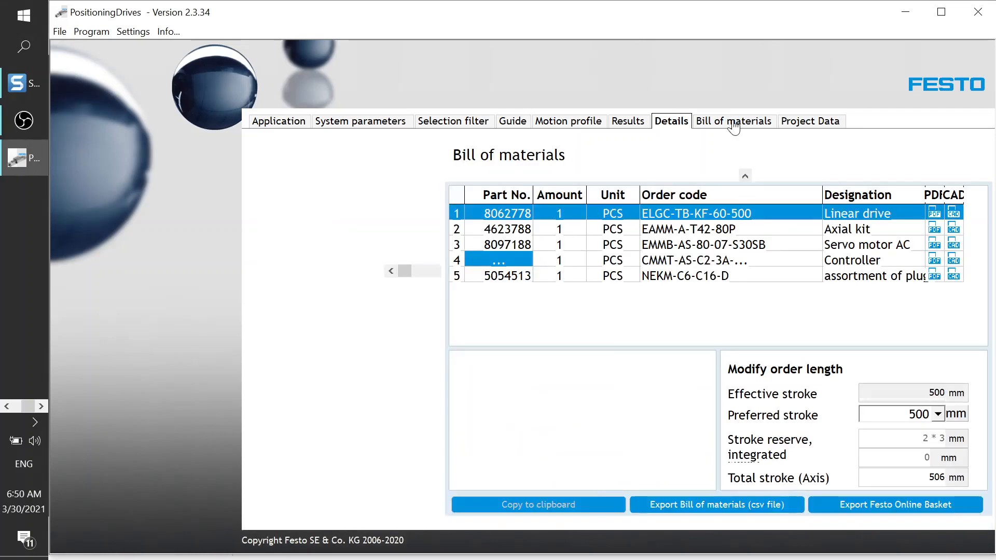
click(521, 265)
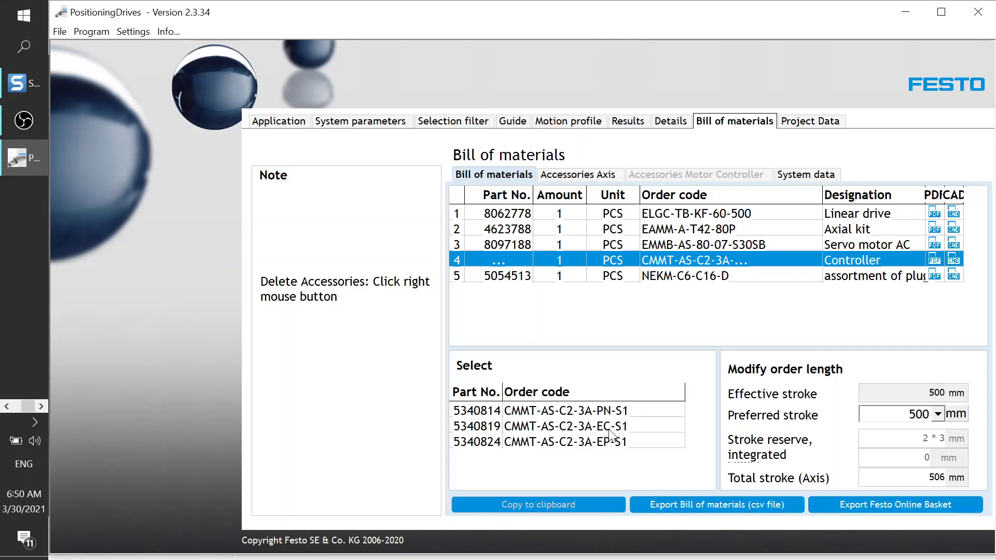
click(575, 435)
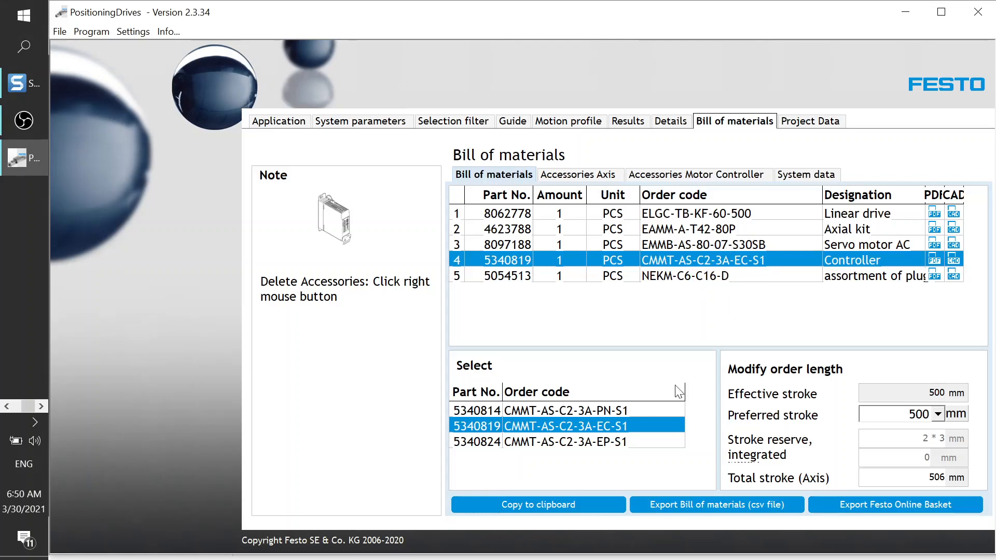
Copy the bill of materials to the clipboard and switch to the List servo rev15052020D workbook in Excel.
click(575, 504)
key(alt+Tab)
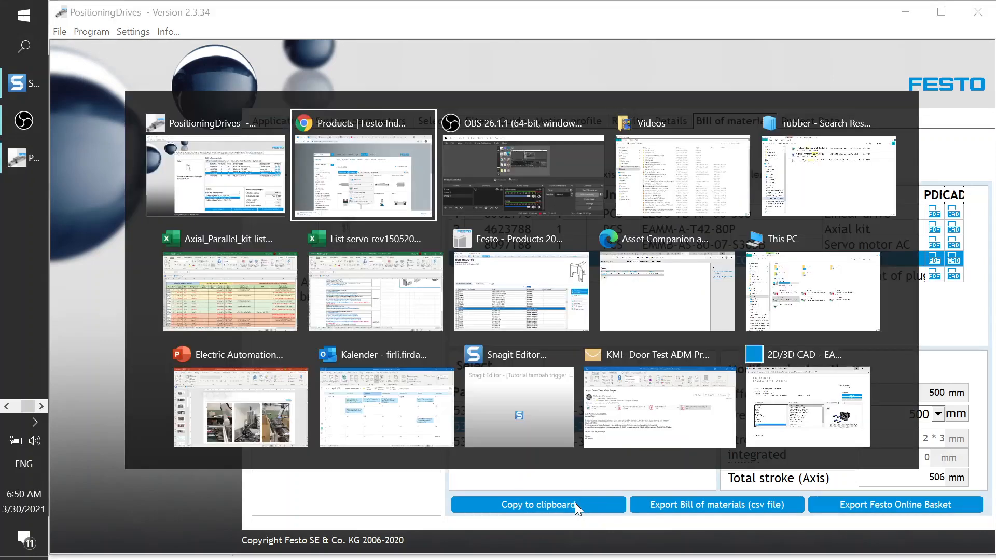
key(alt+Tab)
key(alt+Down)
key(alt+Left)
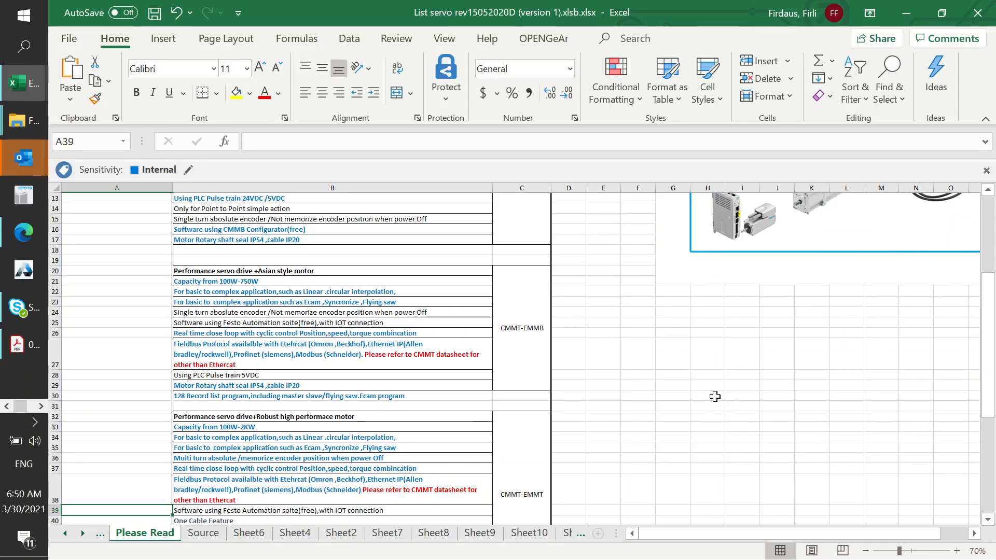
Paste the copied parts list as Text at cell H29 of the Please Read sheet and switch back to PositioningDrives.
click(710, 388)
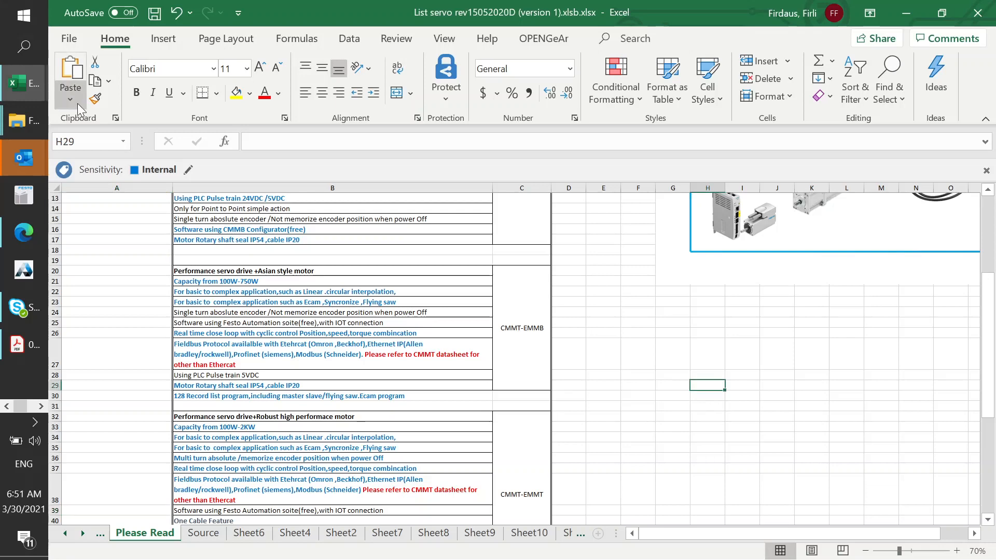
click(77, 103)
click(208, 186)
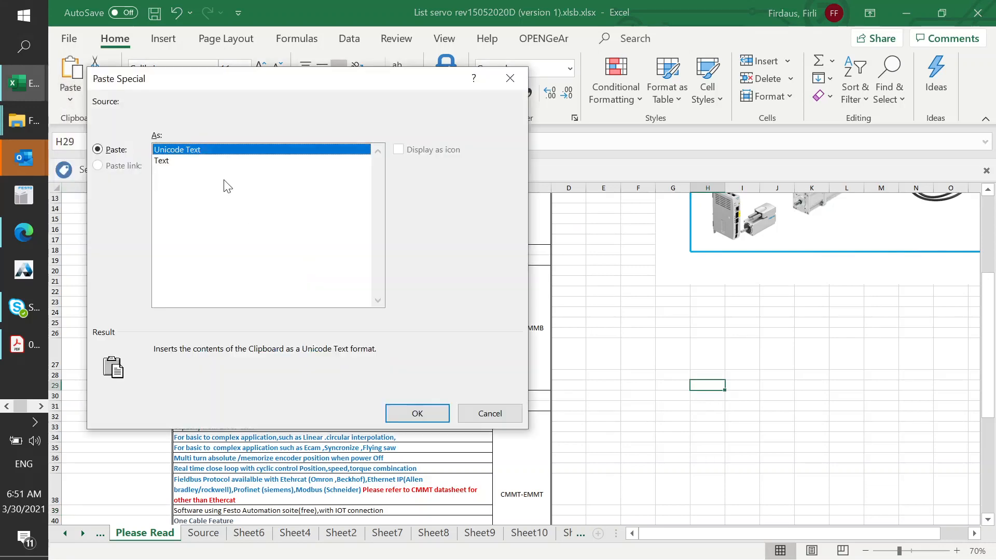
click(201, 161)
click(417, 414)
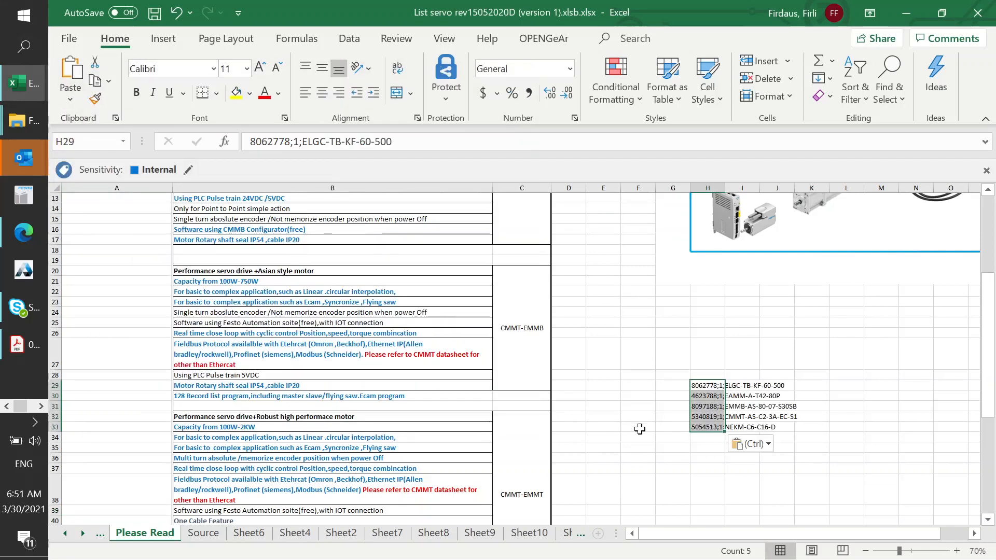
click(861, 489)
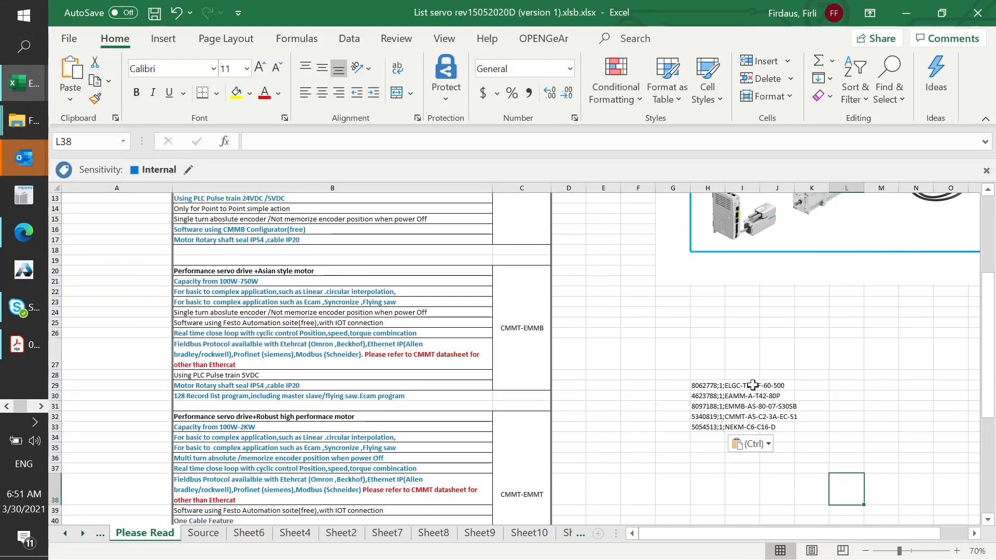
key(alt+Tab)
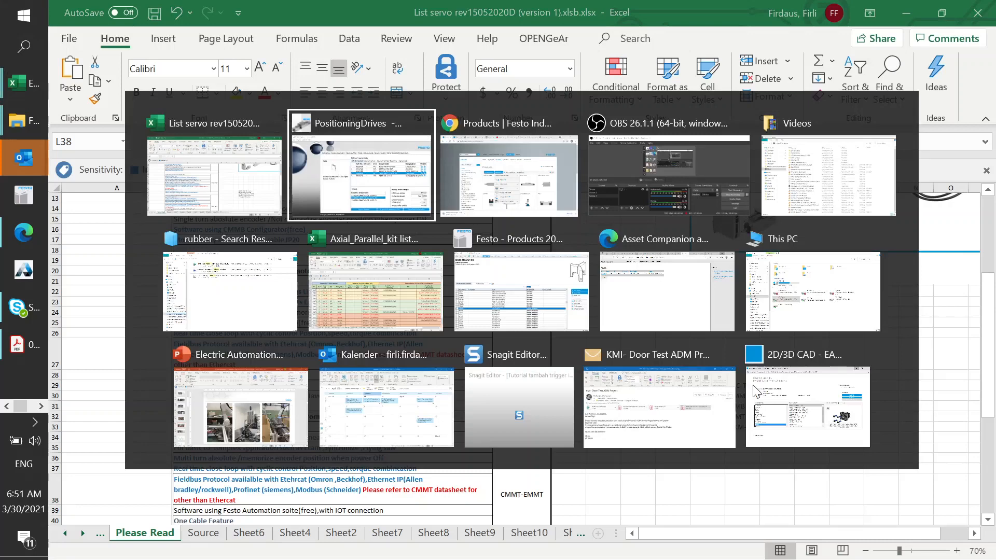